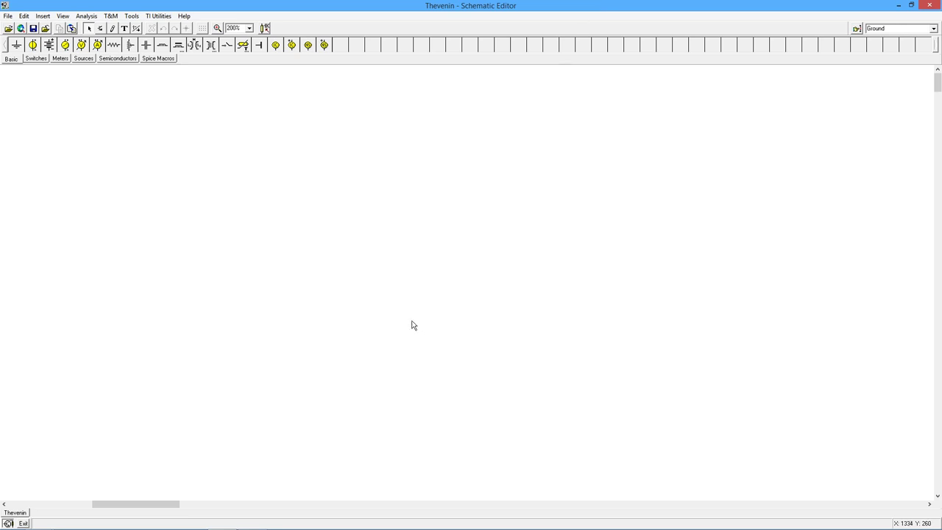
Scroll the schematic left to show the 12 V network with R1 300, R2 800, R3 600 and Rload 100
left_click_drag(178, 503, 122, 505)
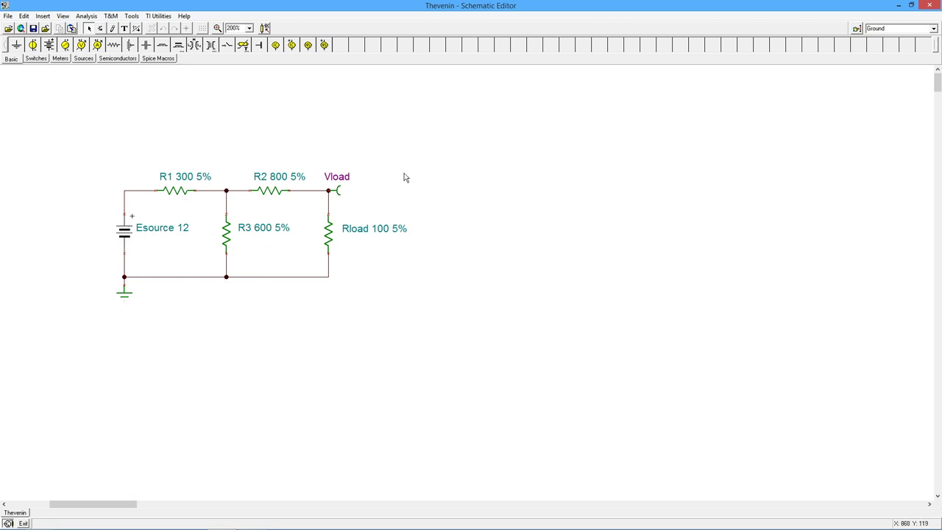
Scroll further left to reveal the Eth 8 V / Rth 1k equivalent, then scroll down slightly
left_click_drag(123, 505, 90, 505)
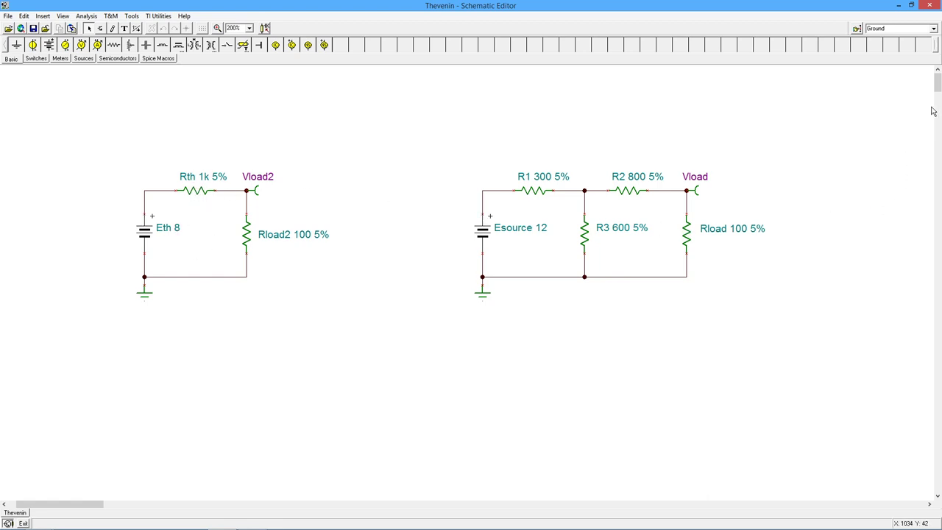
left_click_drag(937, 86, 937, 105)
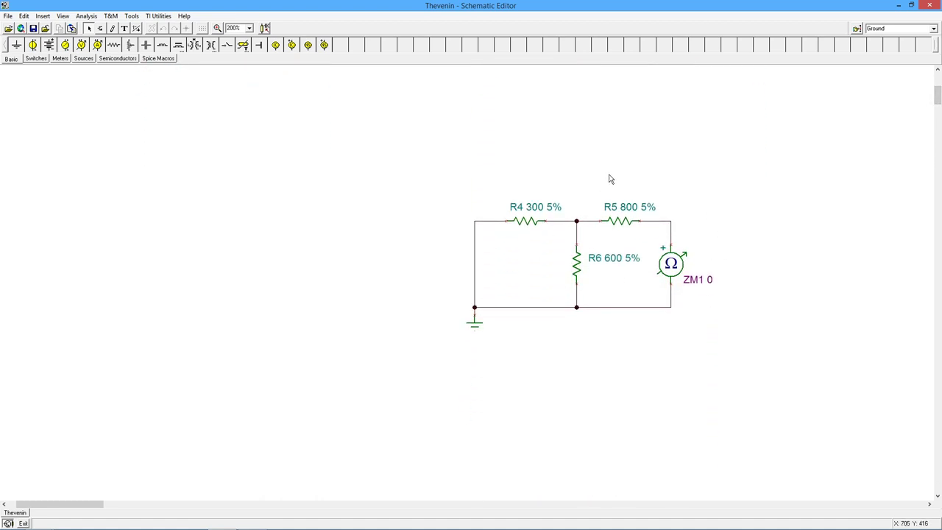
Run DC nodal analysis on the R4–R6 circuit, read ZM1 as 1 kohm, then close the results
left_click_drag(937, 98, 937, 81)
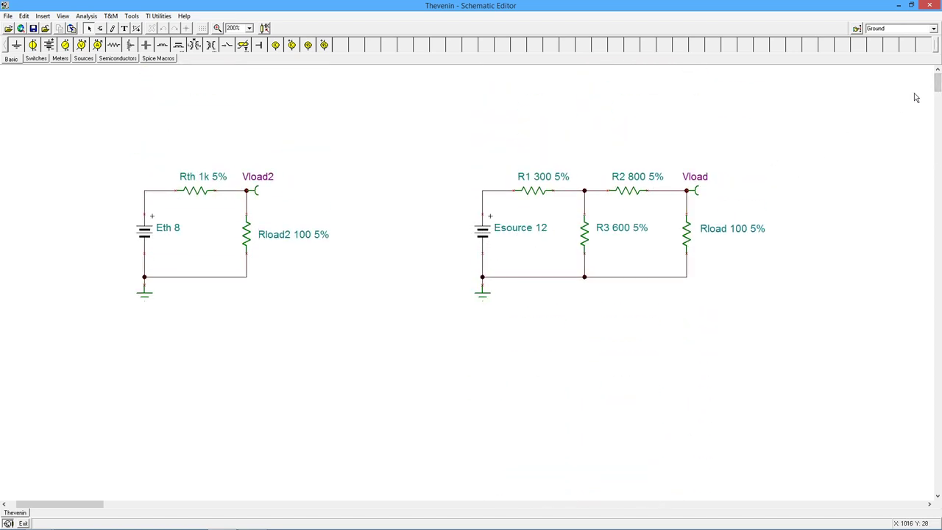
left_click_drag(936, 82, 934, 103)
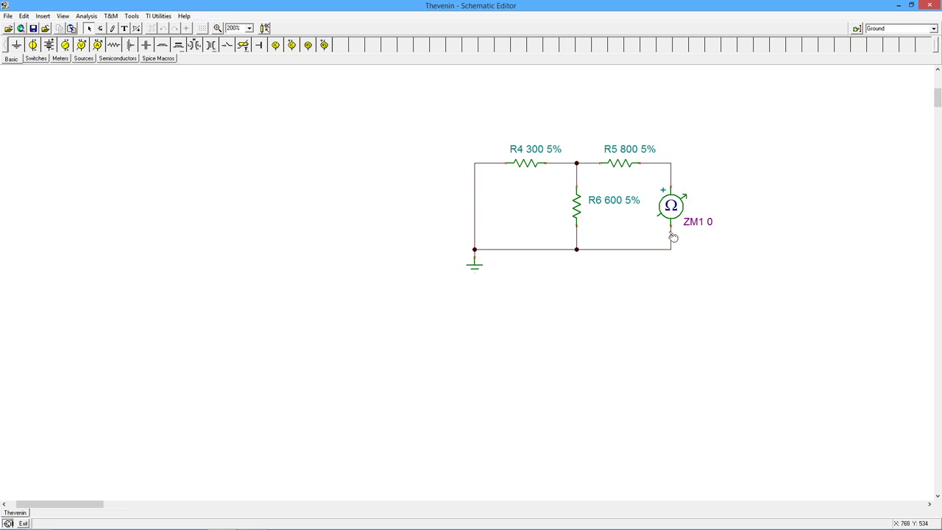
left_click(86, 16)
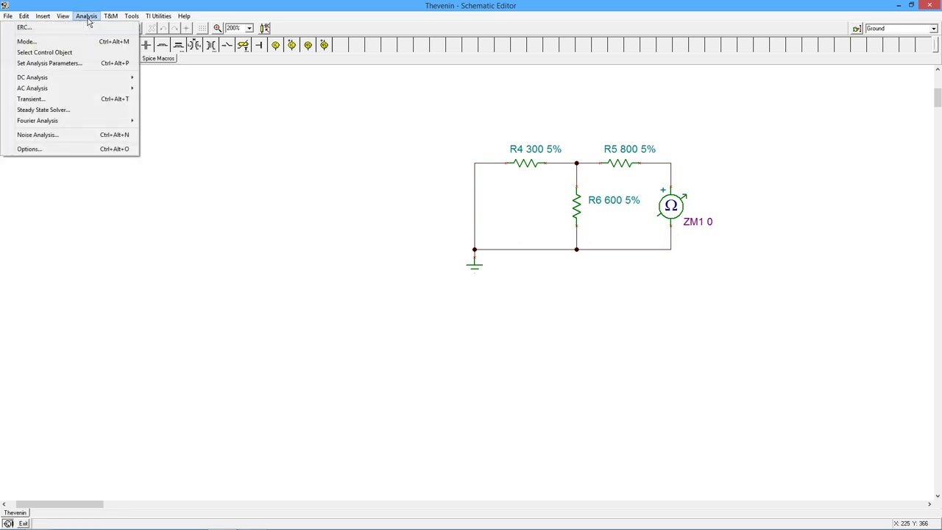
mouse_move(110, 78)
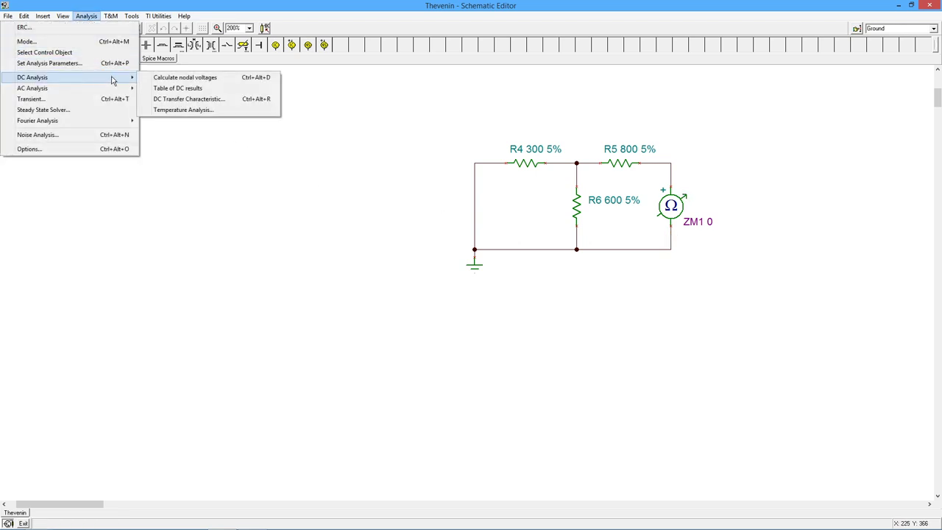
left_click(160, 78)
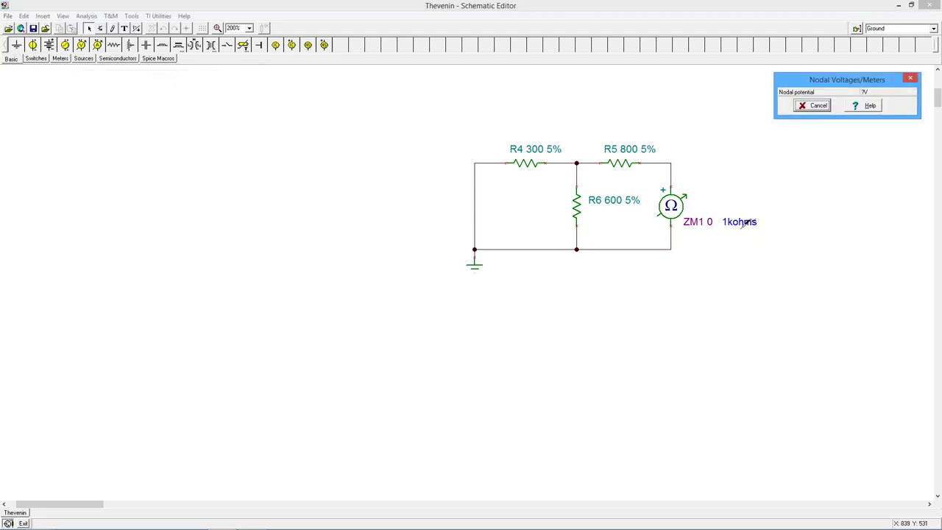
left_click(818, 106)
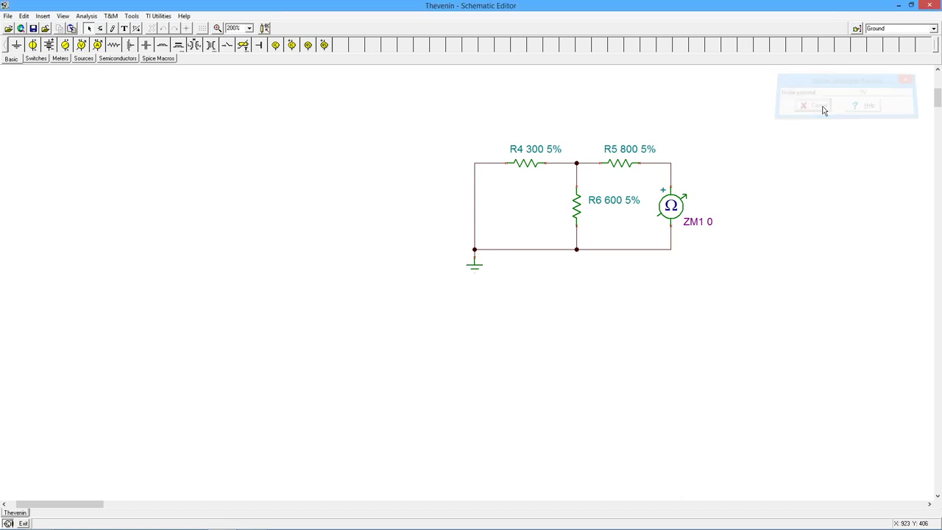
left_click_drag(938, 99, 937, 76)
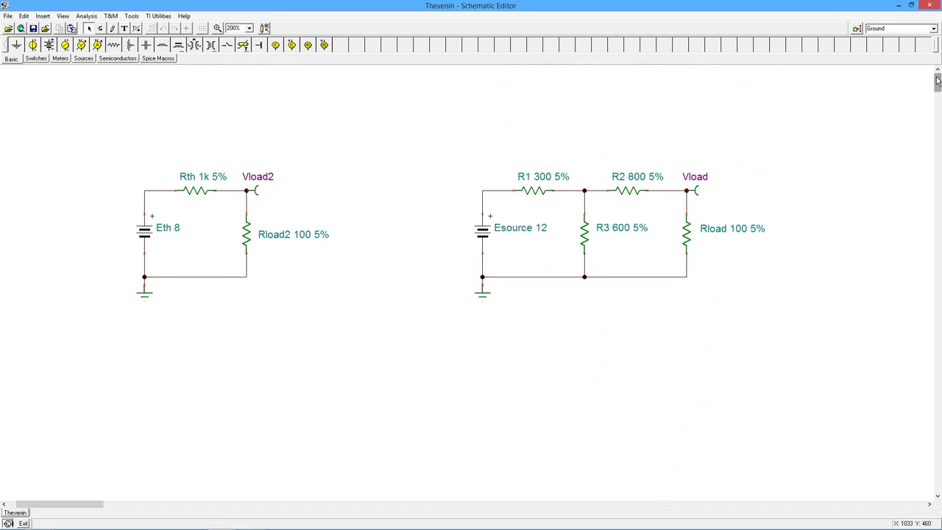
Set Rload's resistance to 100G (100E9) and deselect it
double_click(687, 235)
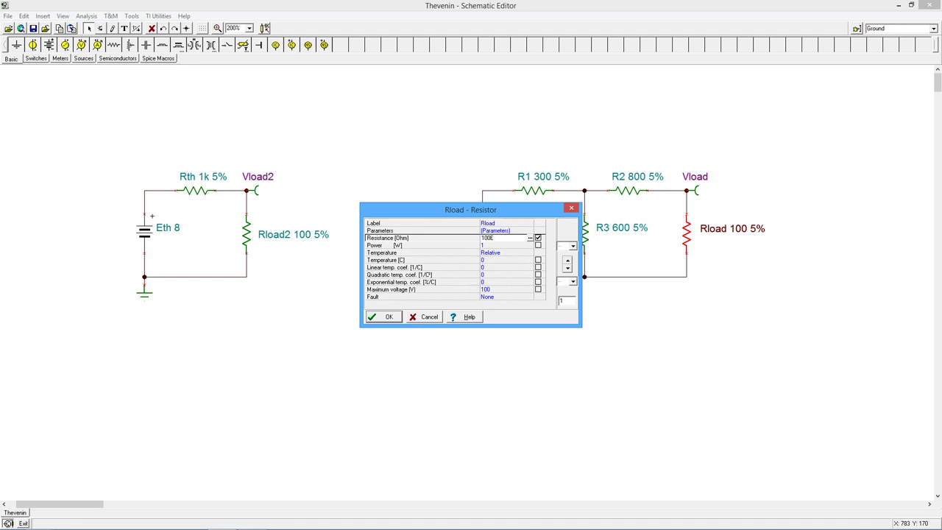
left_click(389, 319)
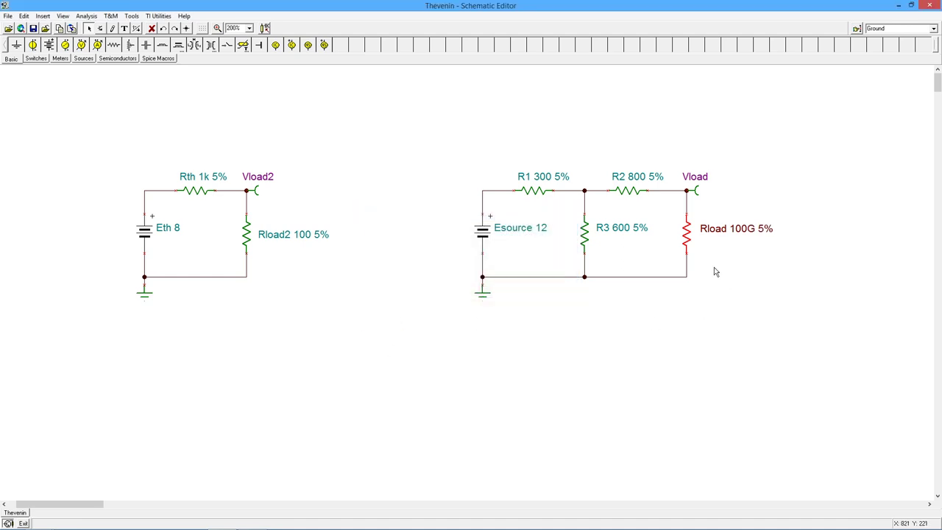
left_click(745, 257)
Run DC nodal analysis confirming Vload reads 8 V, matching Eth, then close the results
left_click(93, 20)
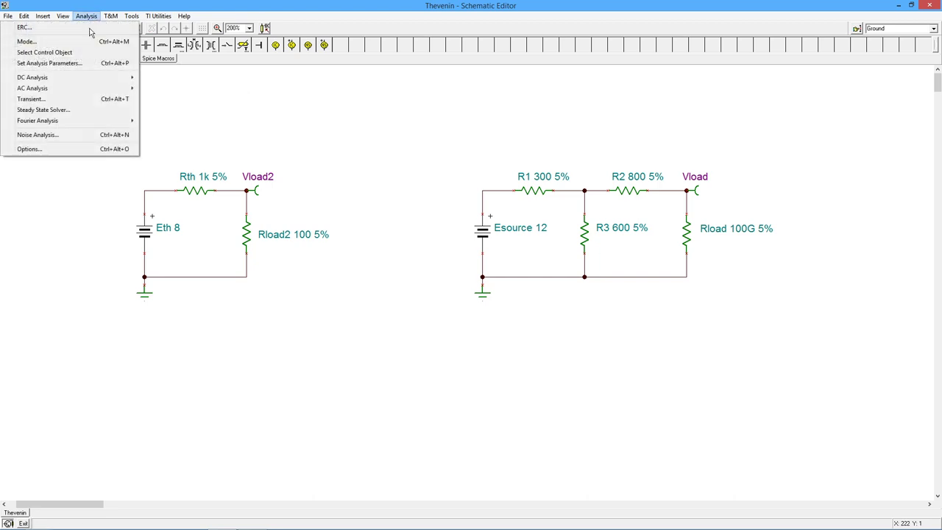
mouse_move(131, 78)
left_click(164, 81)
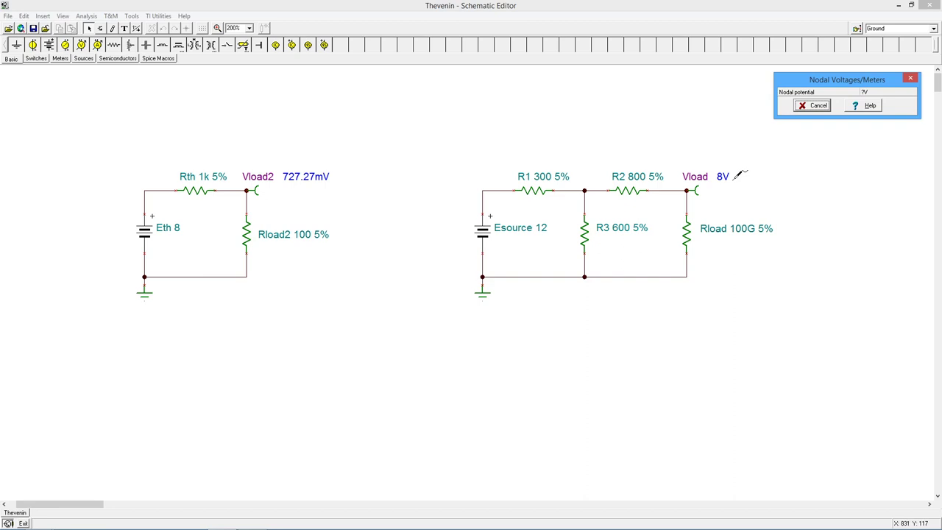
left_click(818, 107)
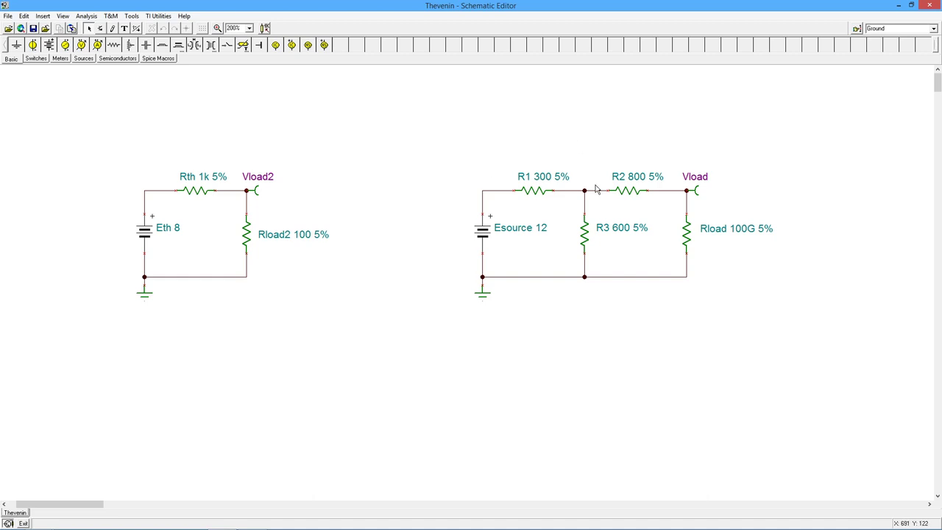
Set Rload's resistance back to 100 Ω
left_click(87, 15)
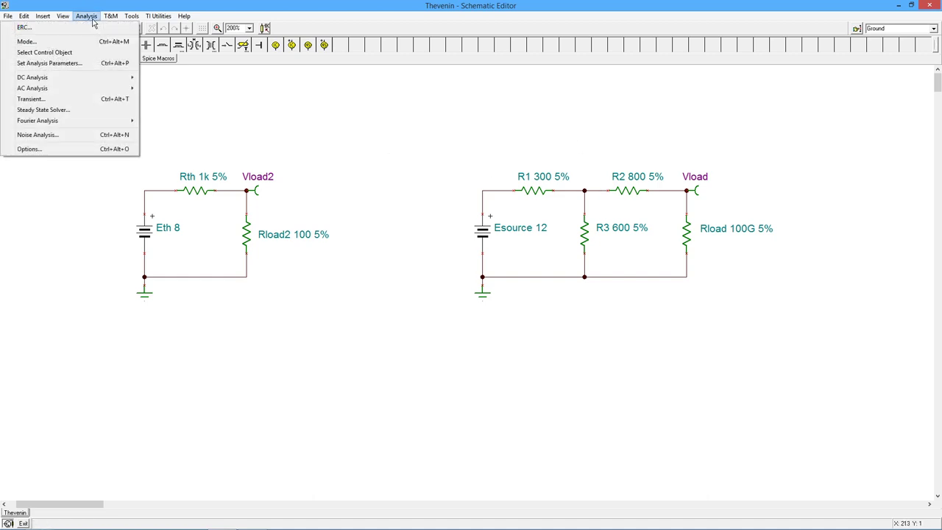
left_click(407, 155)
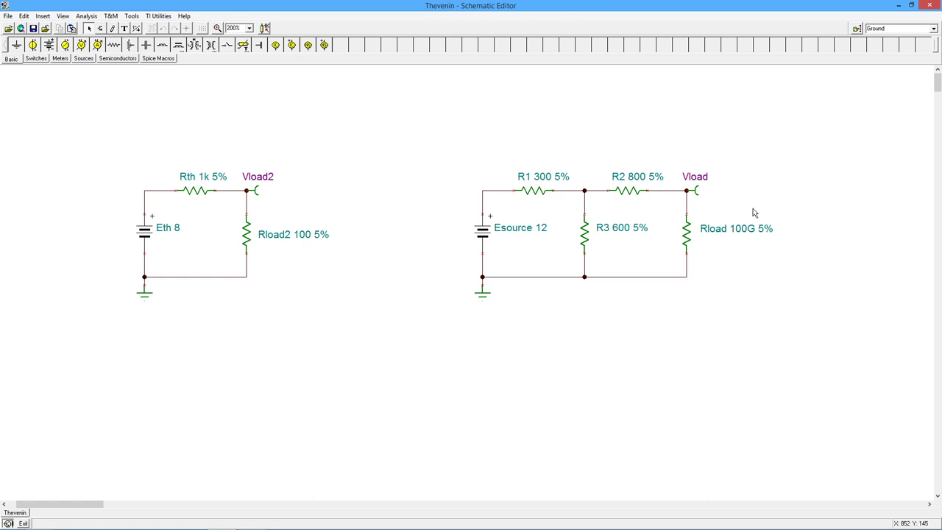
left_click(726, 236)
double_click(725, 235)
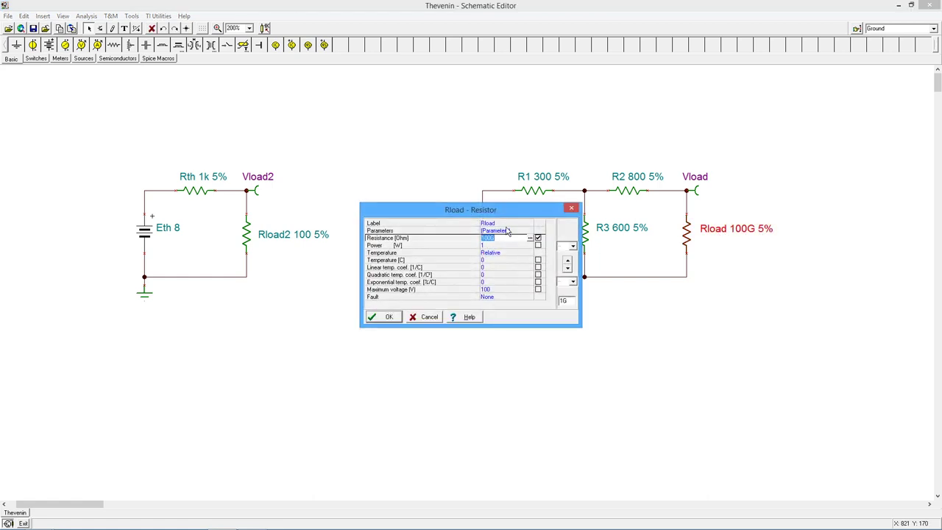
type("100")
left_click(392, 318)
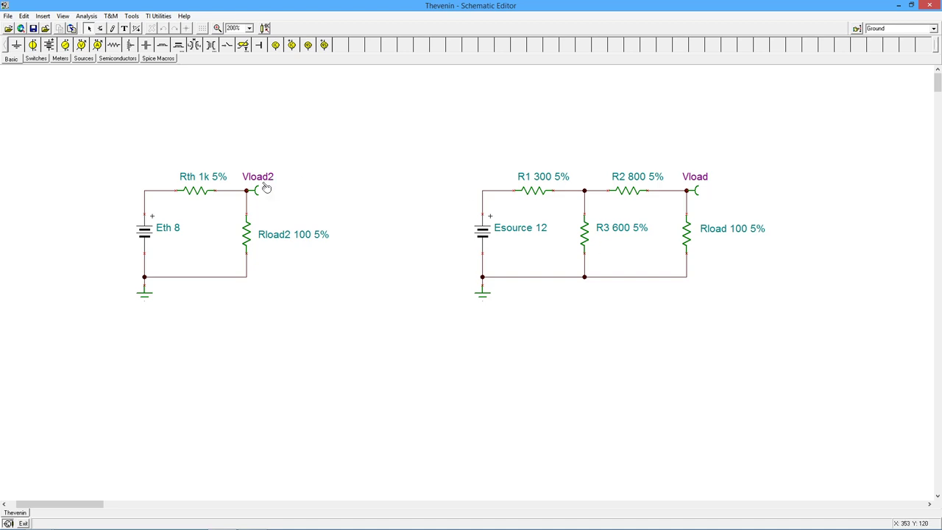
Run DC nodal analysis confirming Vload and Vload2 both read 727.27 mV, then close the results
left_click(87, 16)
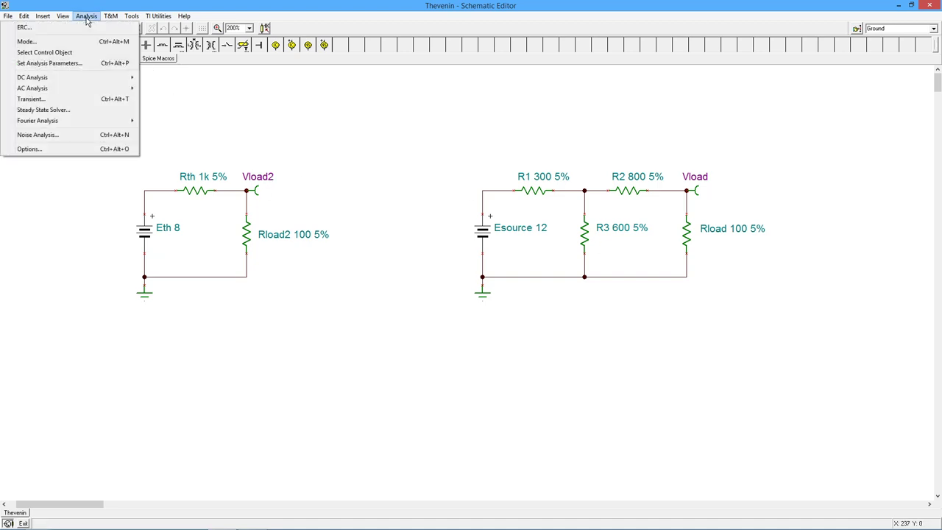
mouse_move(125, 78)
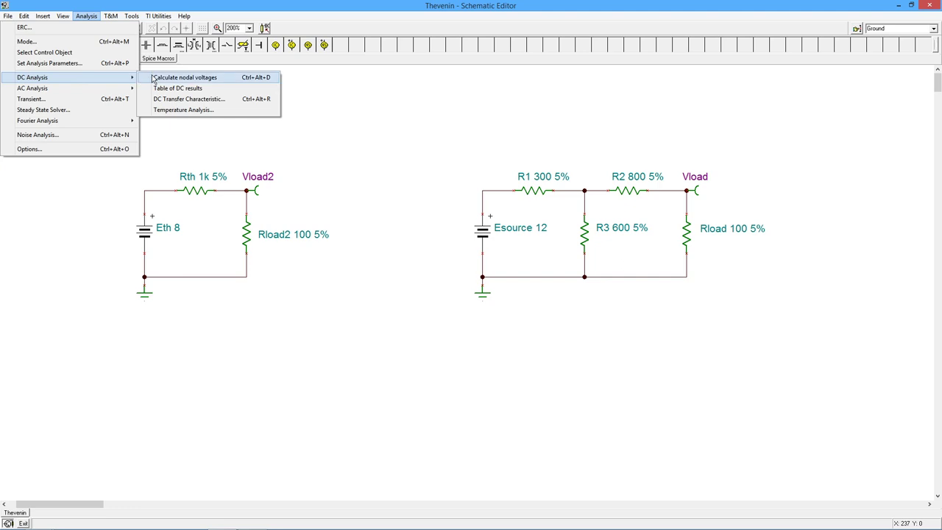
left_click(154, 76)
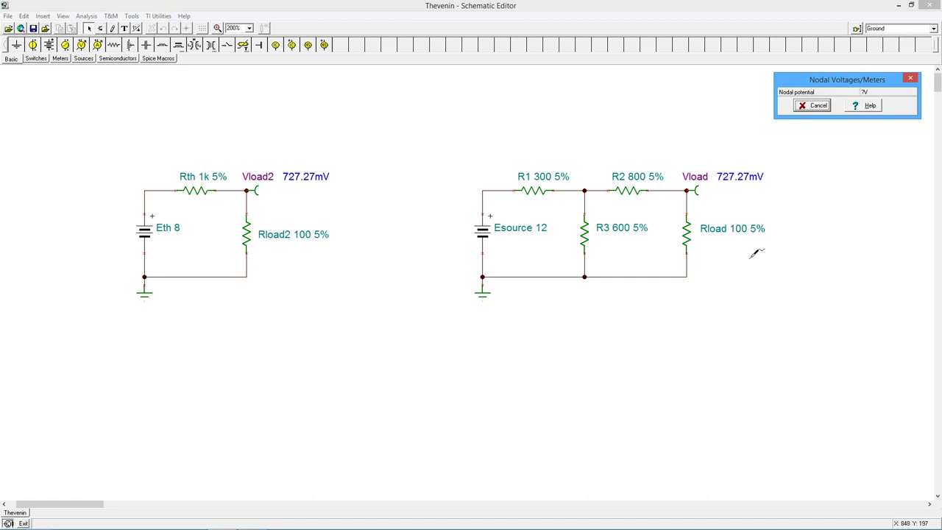
left_click(816, 105)
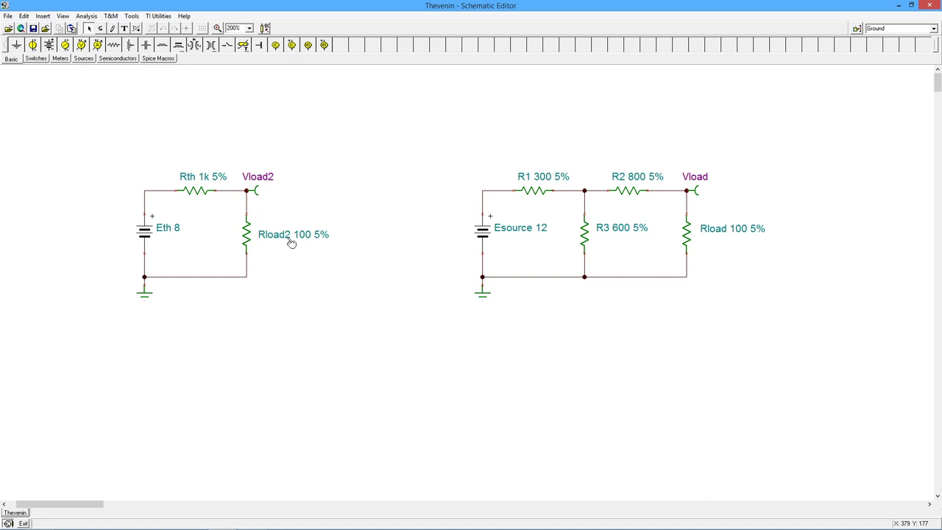
double_click(247, 239)
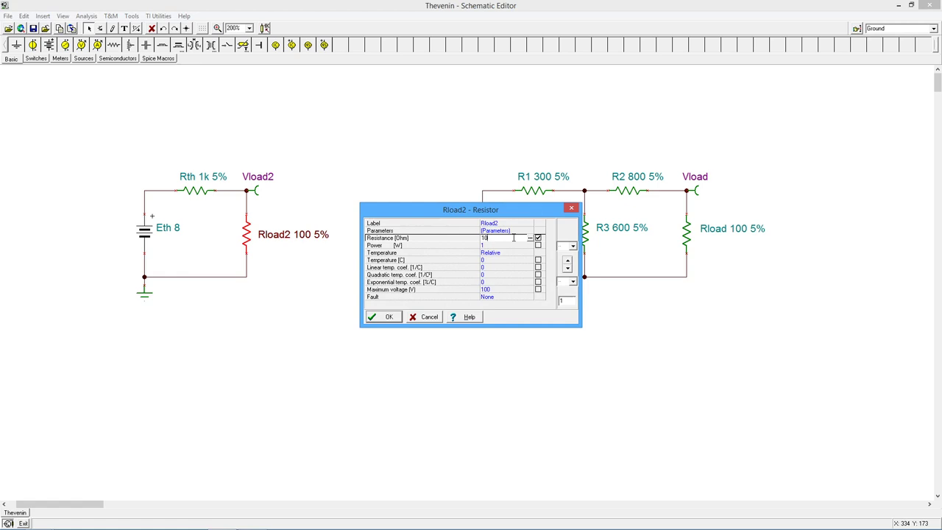
Set both Rload2 and Rload to 10 Ω
type("10")
left_click(389, 317)
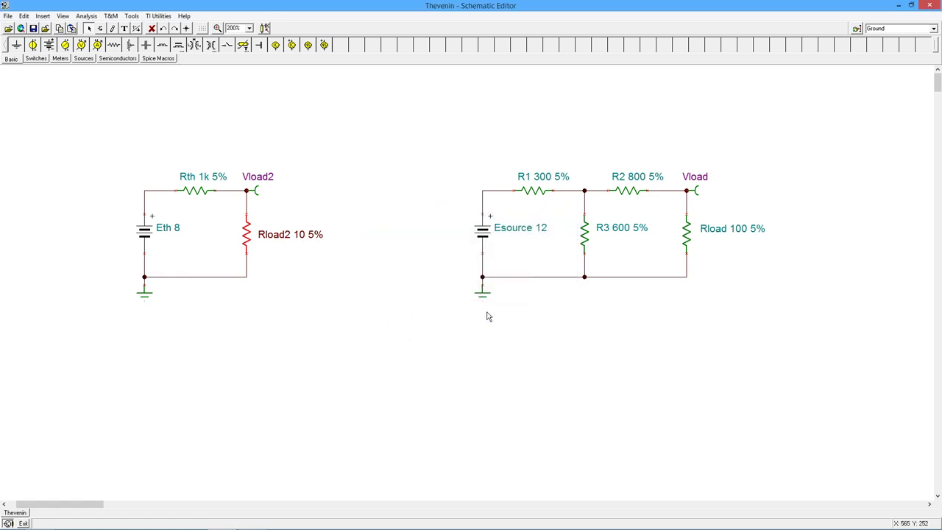
double_click(718, 232)
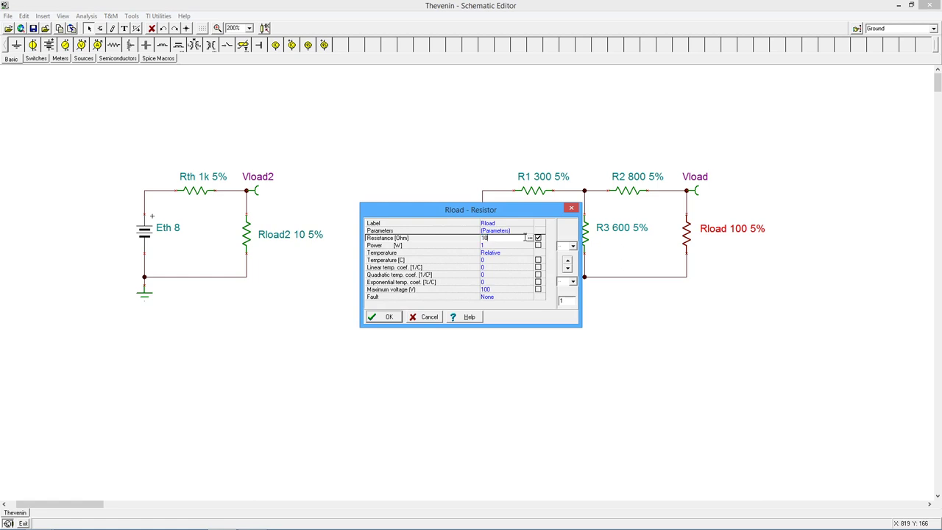
left_click(395, 317)
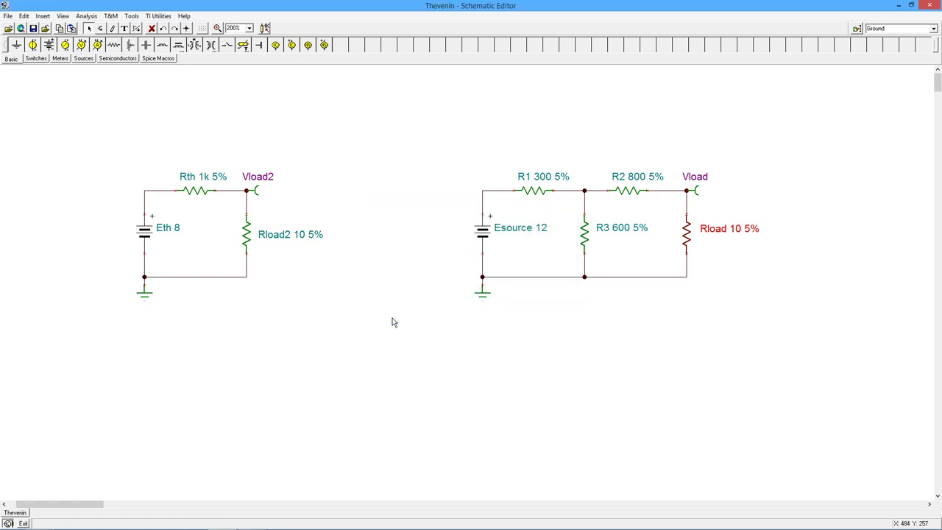
Run DC nodal analysis confirming both load nodes read 79.21 mV, then close the results
left_click(96, 21)
mouse_move(94, 78)
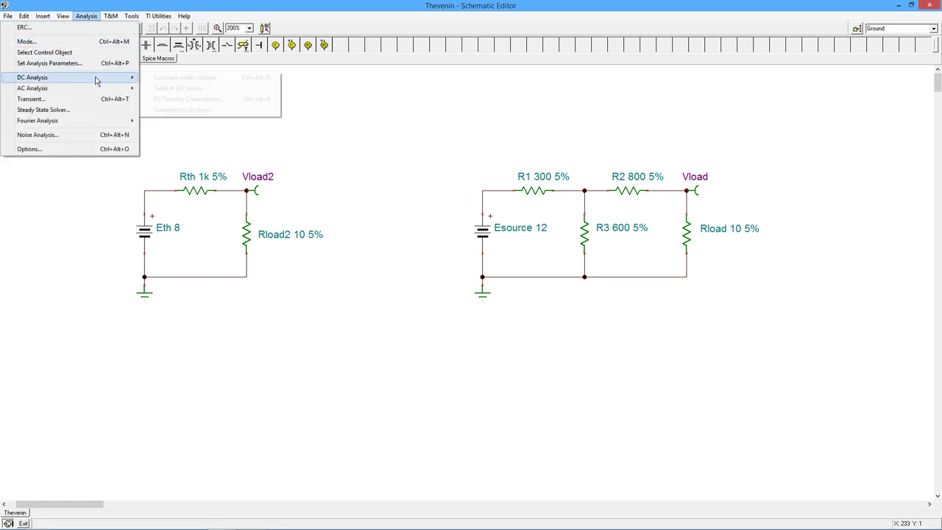
left_click(151, 78)
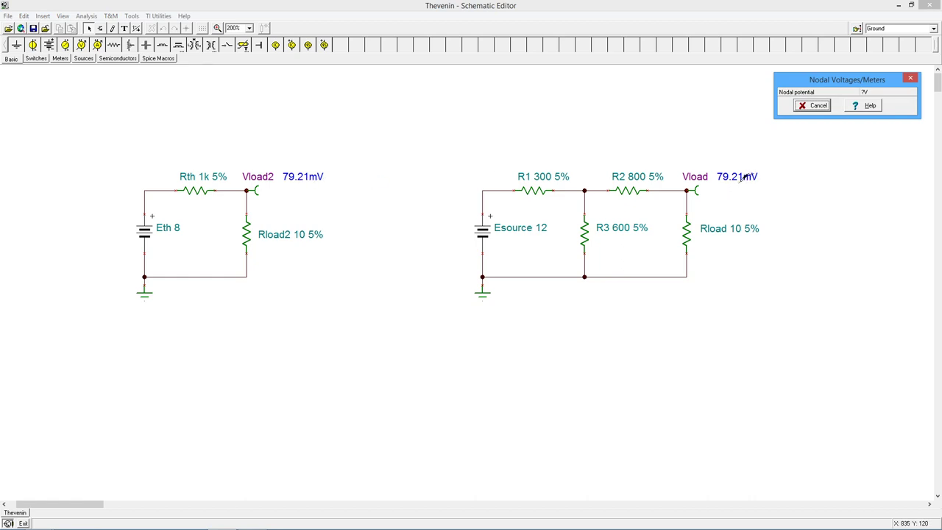
left_click(817, 107)
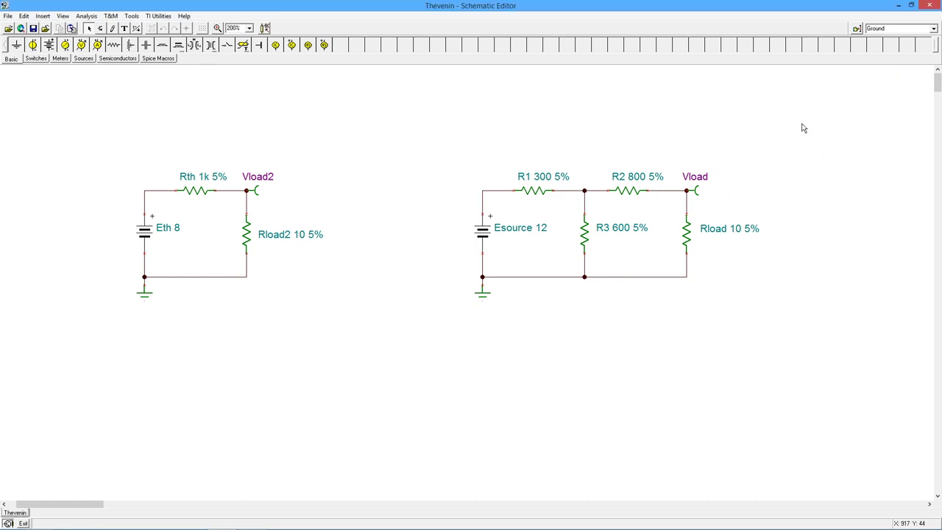
Set both Rload and Rload2 to 10k
double_click(718, 233)
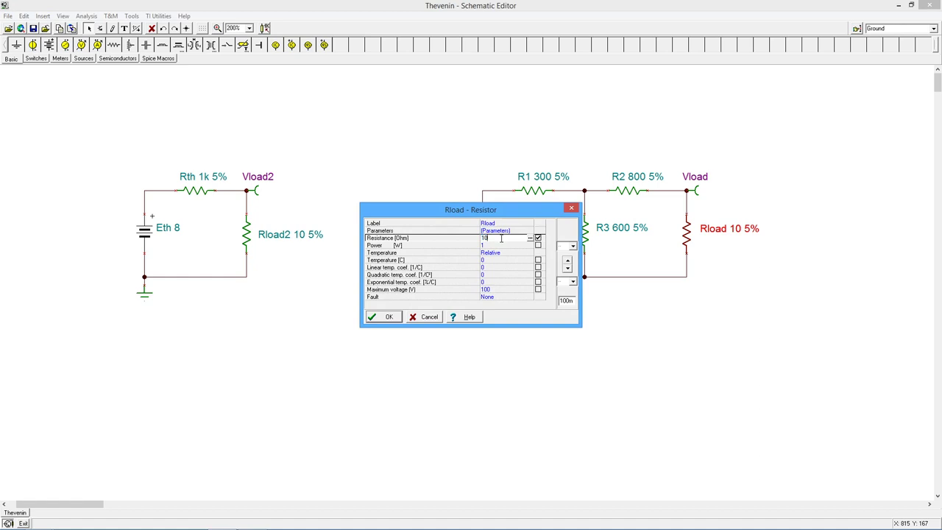
left_click(384, 317)
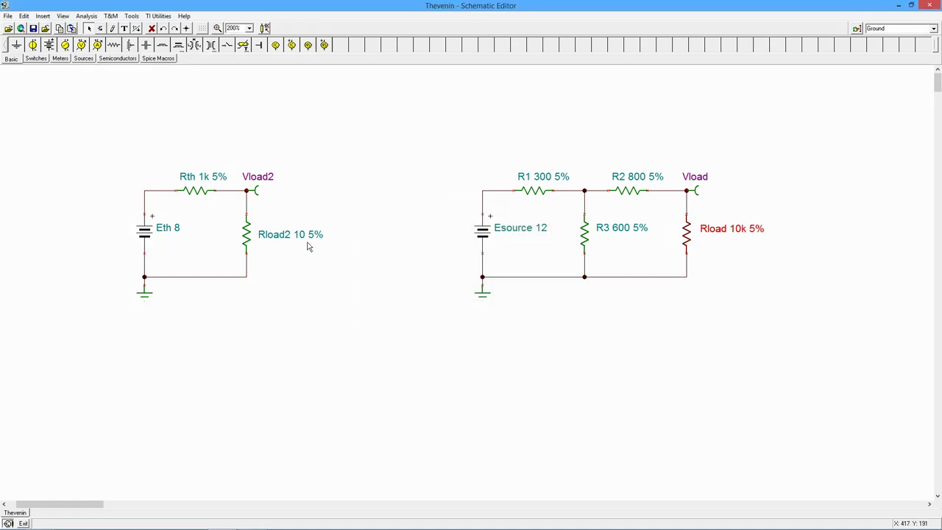
double_click(269, 243)
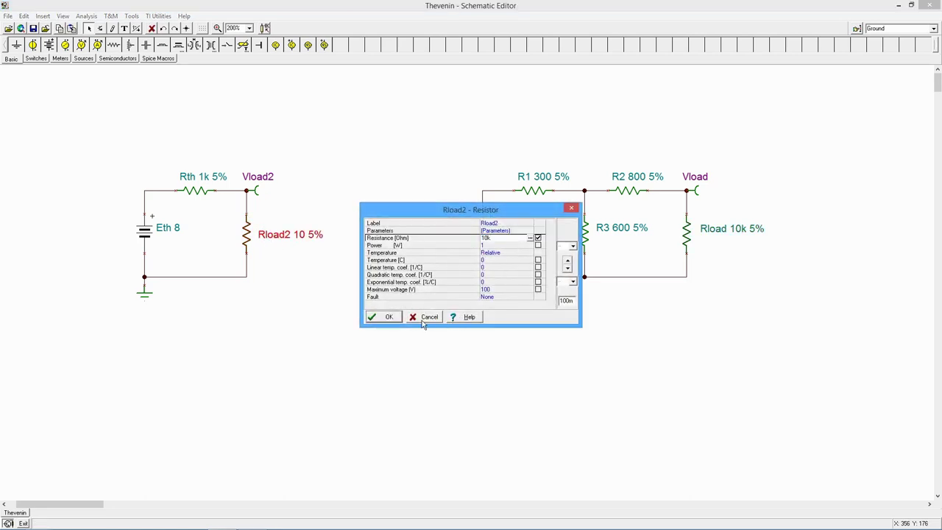
left_click(389, 316)
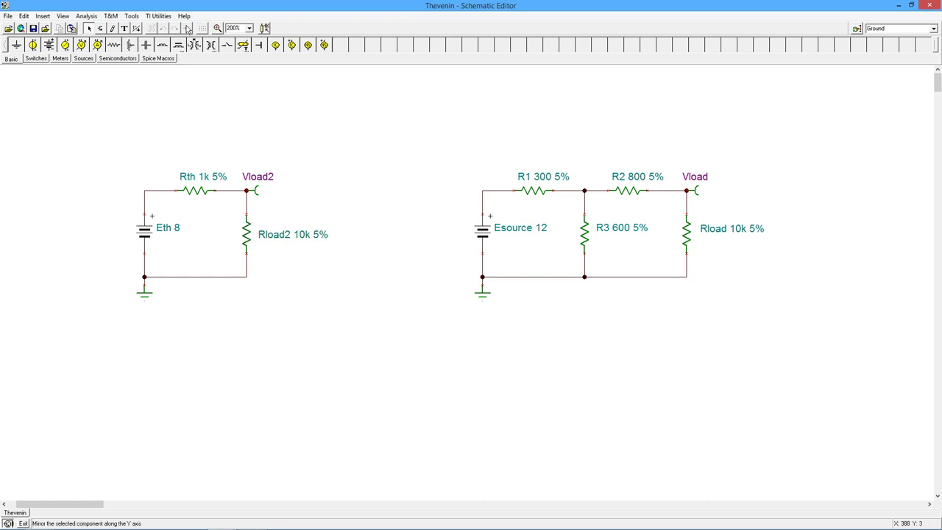
Run DC nodal analysis confirming Vload and Vload2 both read 7.27 V, then close the results
left_click(86, 16)
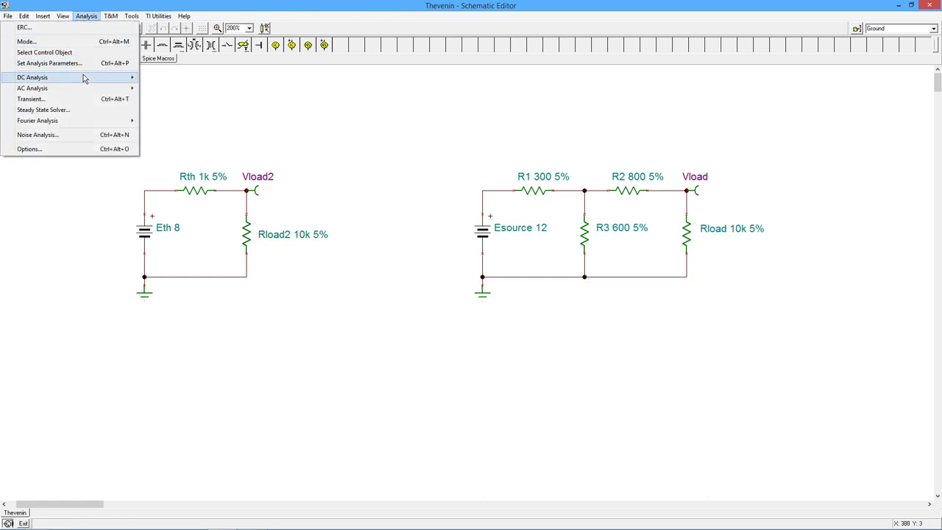
mouse_move(85, 78)
left_click(157, 78)
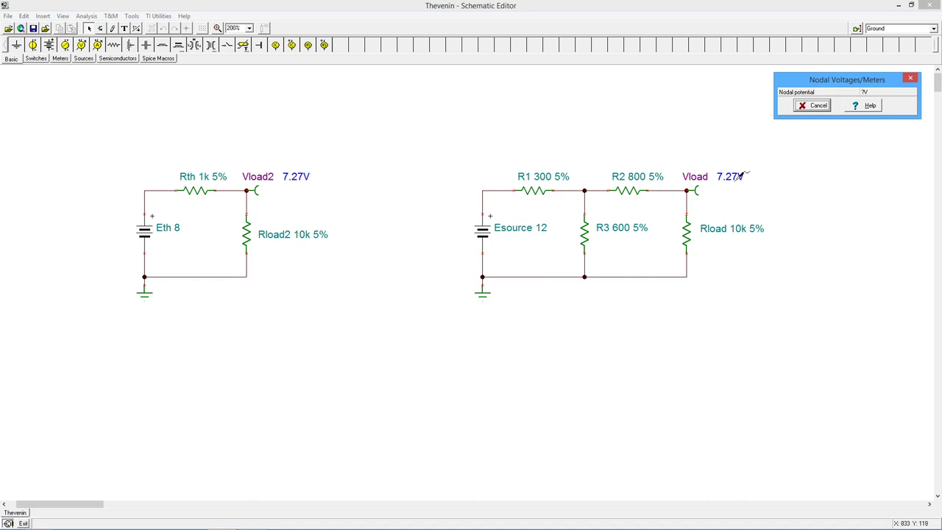
left_click(813, 106)
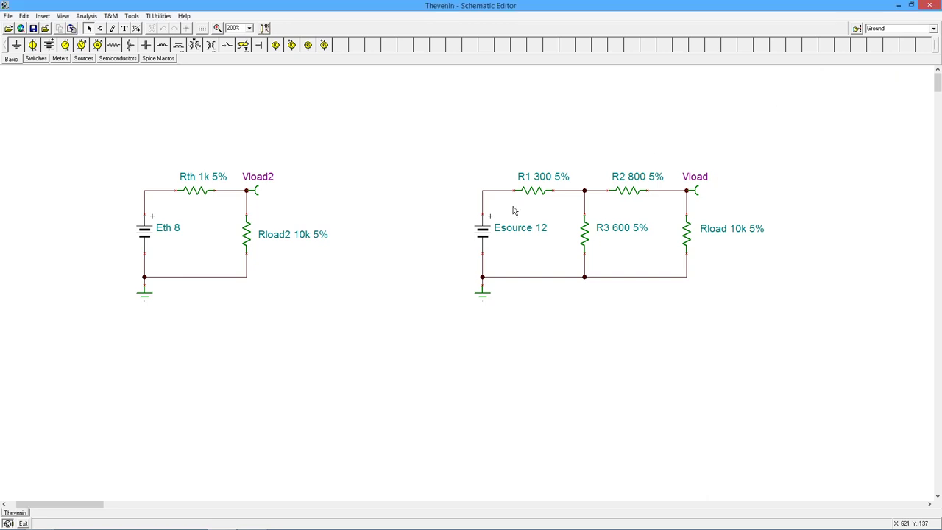